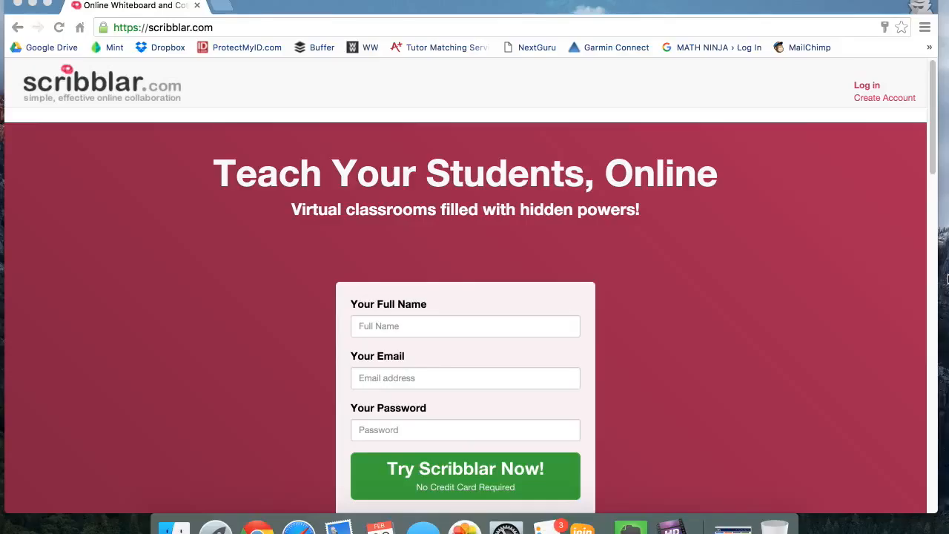
# Step: Log in to the Scribblar account with the saved username and account password
pyautogui.click(874, 89)
pyautogui.click(869, 88)
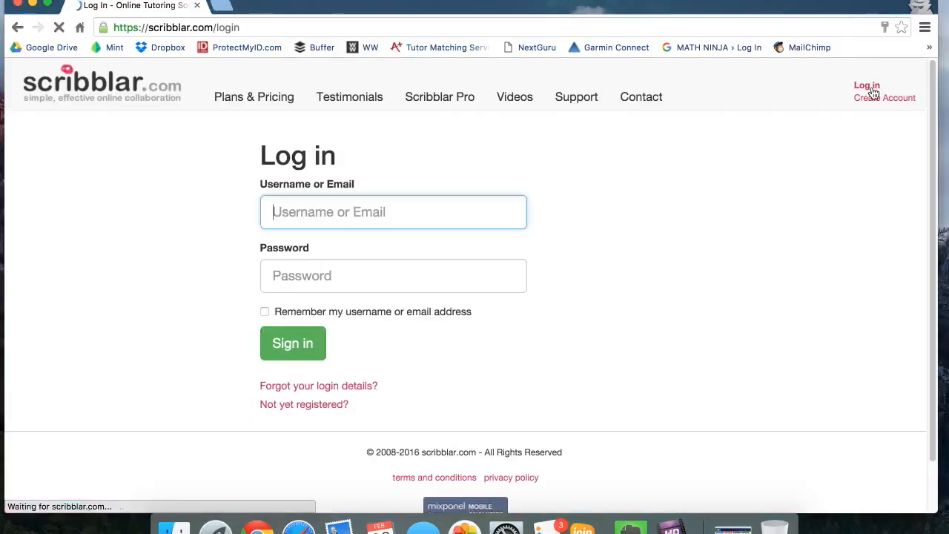
pyautogui.click(308, 216)
pyautogui.click(297, 239)
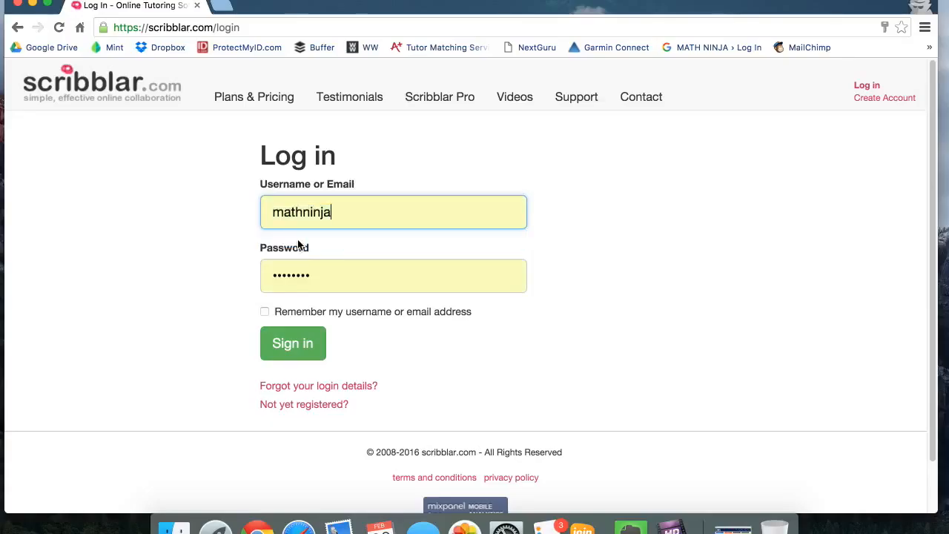
pyautogui.click(302, 351)
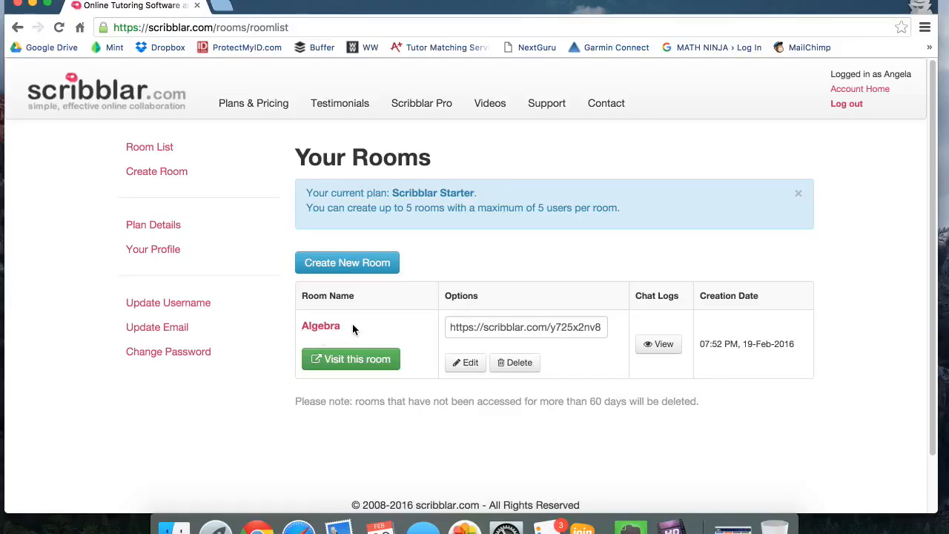
# Step: Start a new room and name it Geometry, leaving the optional room password empty
pyautogui.click(359, 267)
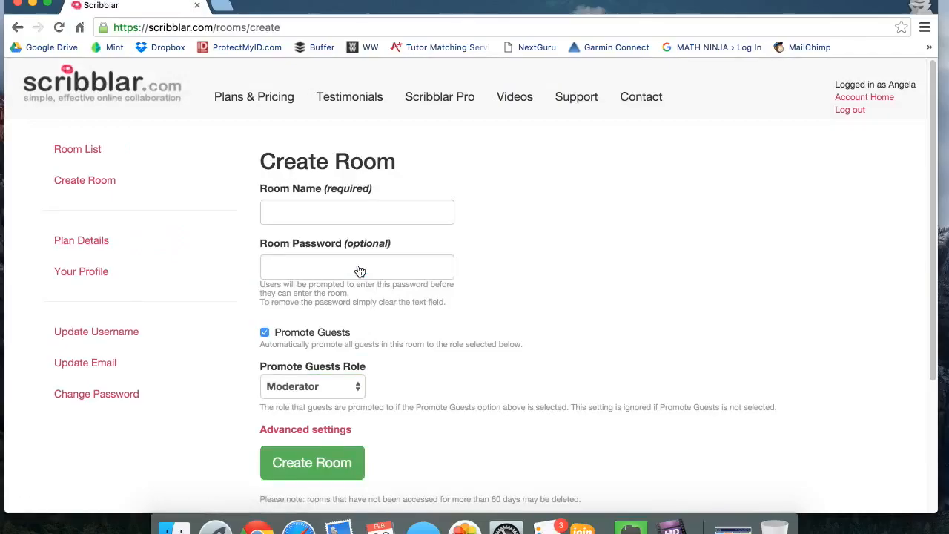
pyautogui.click(288, 215)
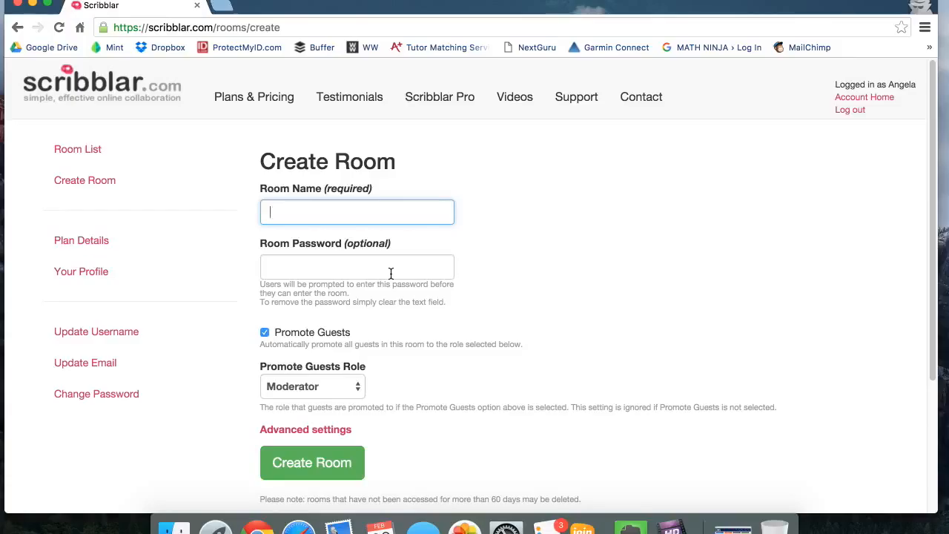
pyautogui.write('Geometry')
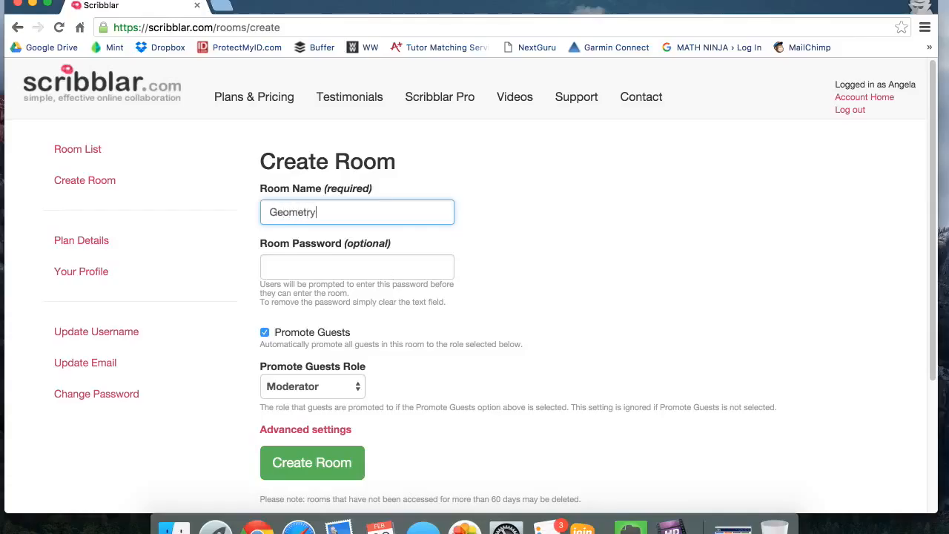
pyautogui.click(323, 269)
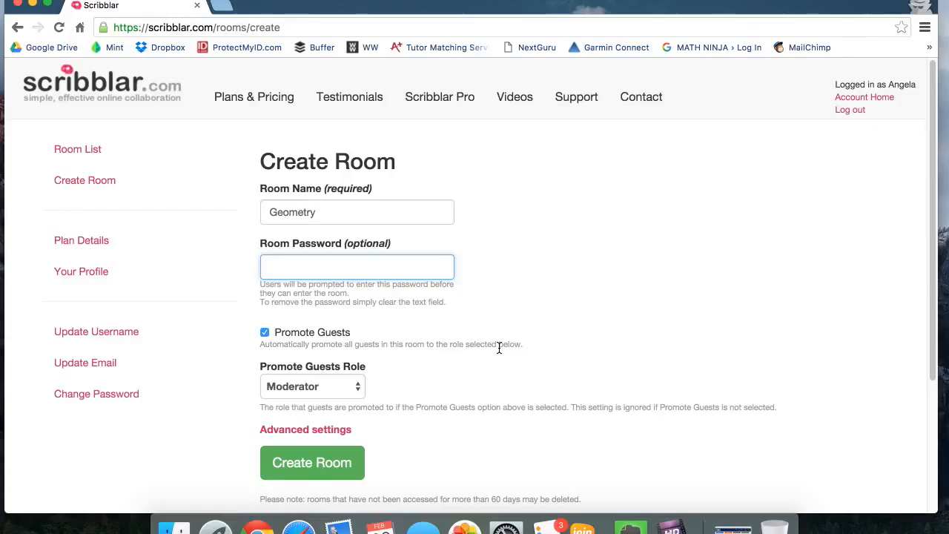
# Step: Keep guest promotion enabled for the room and set the promoted guests' role to Participant (40)
pyautogui.click(264, 334)
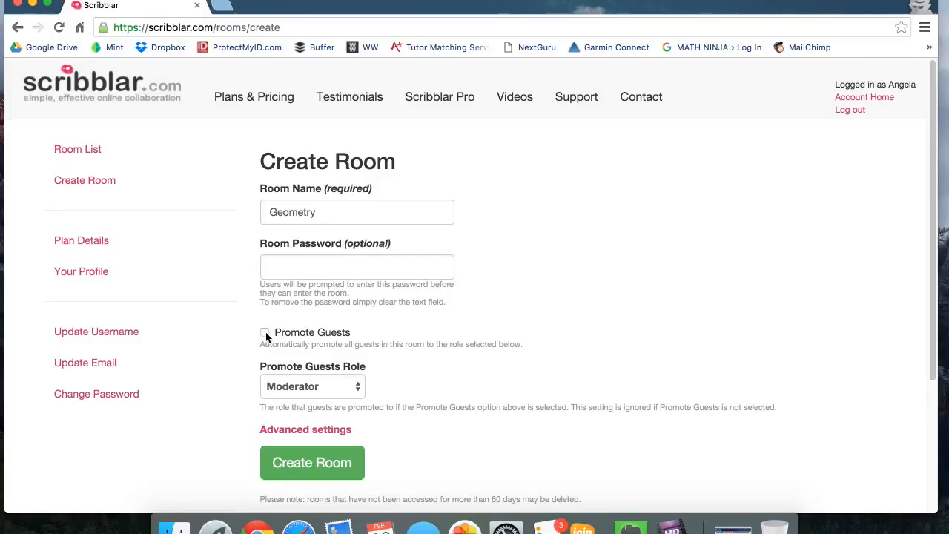
pyautogui.click(265, 334)
pyautogui.click(359, 386)
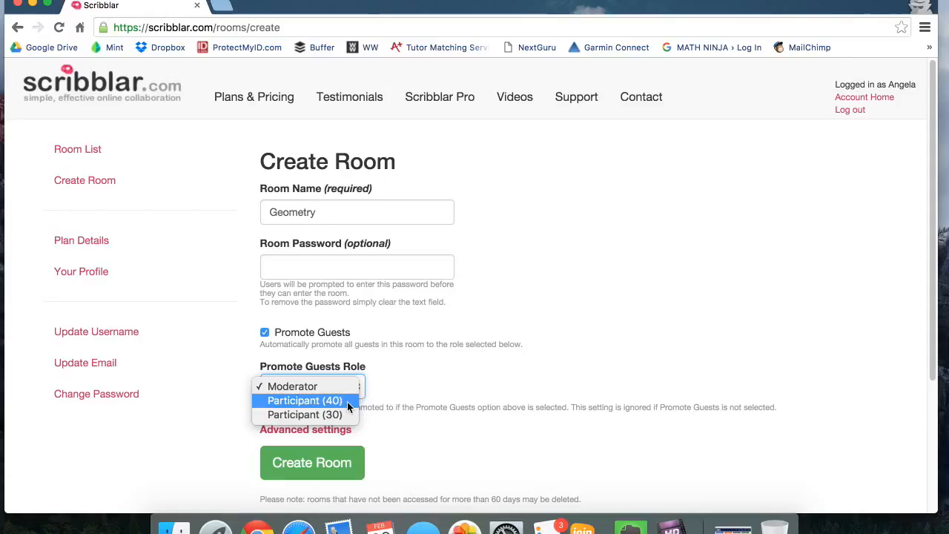
pyautogui.click(347, 402)
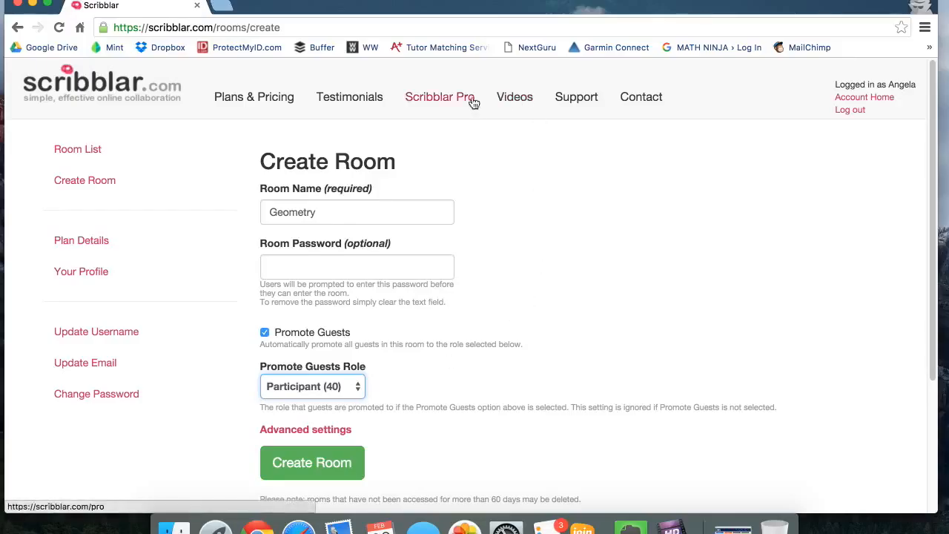
# Step: Open the Support site in a separate tab and search its knowledge base for "roles"
pyautogui.rightClick(578, 97)
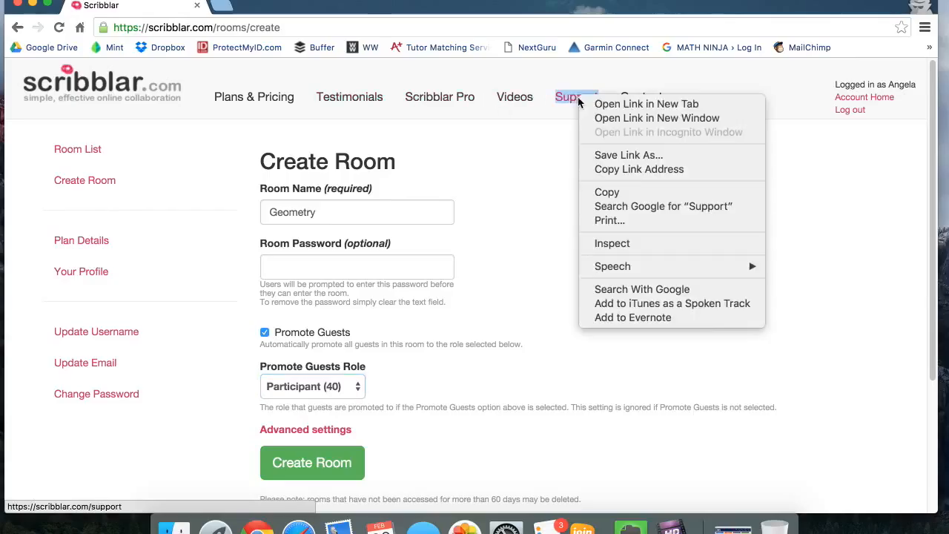
pyautogui.click(586, 108)
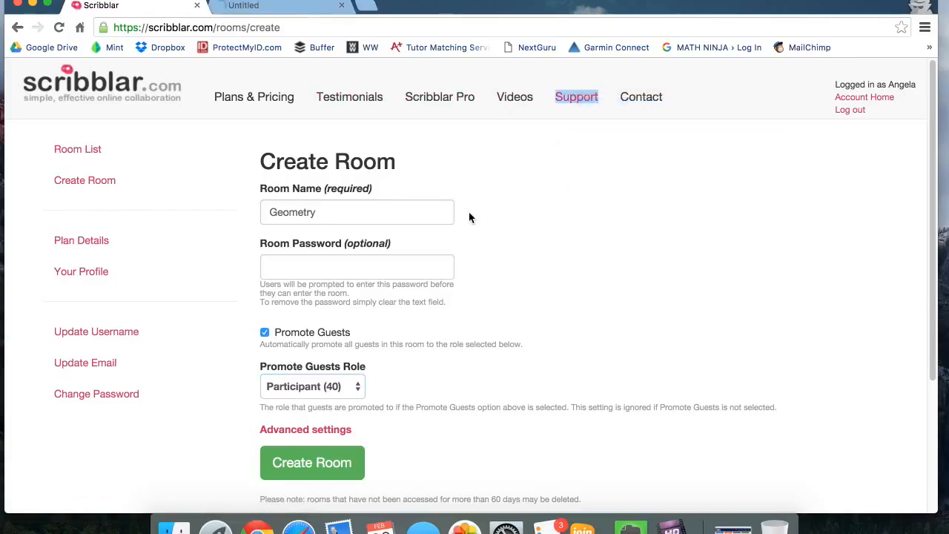
pyautogui.click(297, 6)
pyautogui.click(356, 223)
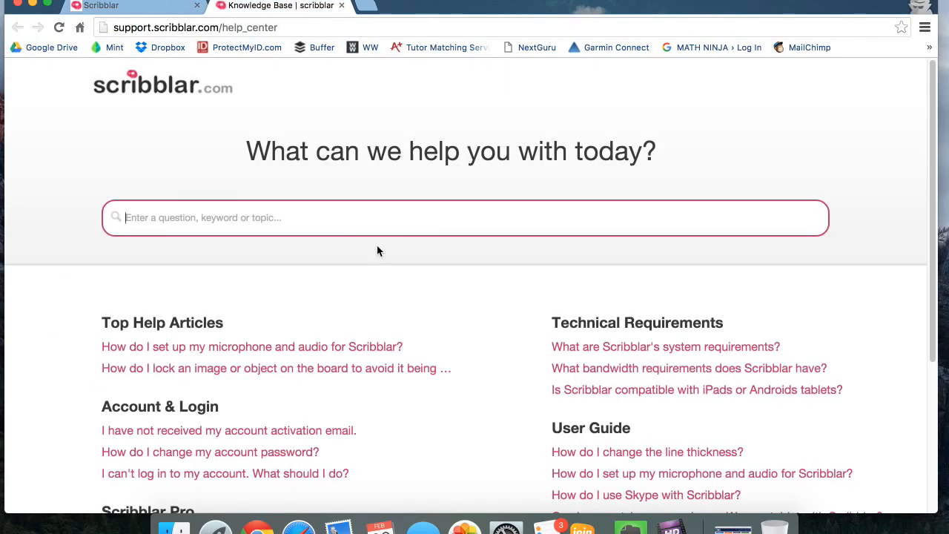
pyautogui.write('roles')
pyautogui.press('Return')
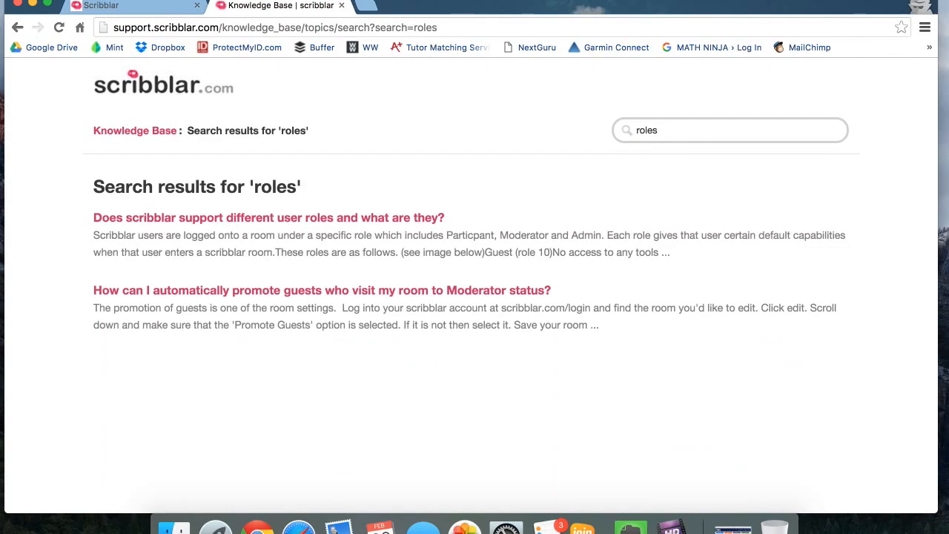
# Step: Read the help article on the different user roles and their permissions, and return to the room creation form
pyautogui.click(212, 223)
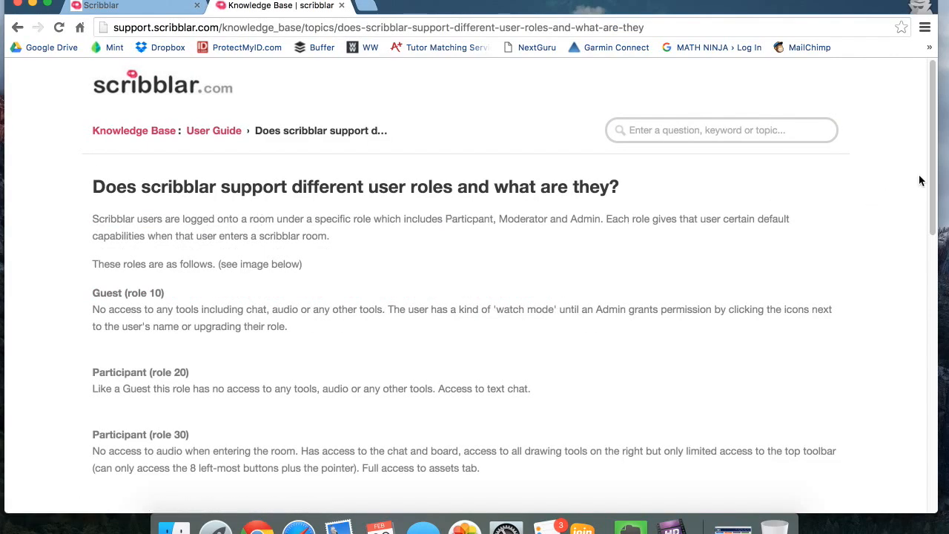
pyautogui.moveTo(934, 179); pyautogui.dragTo(946, 298)
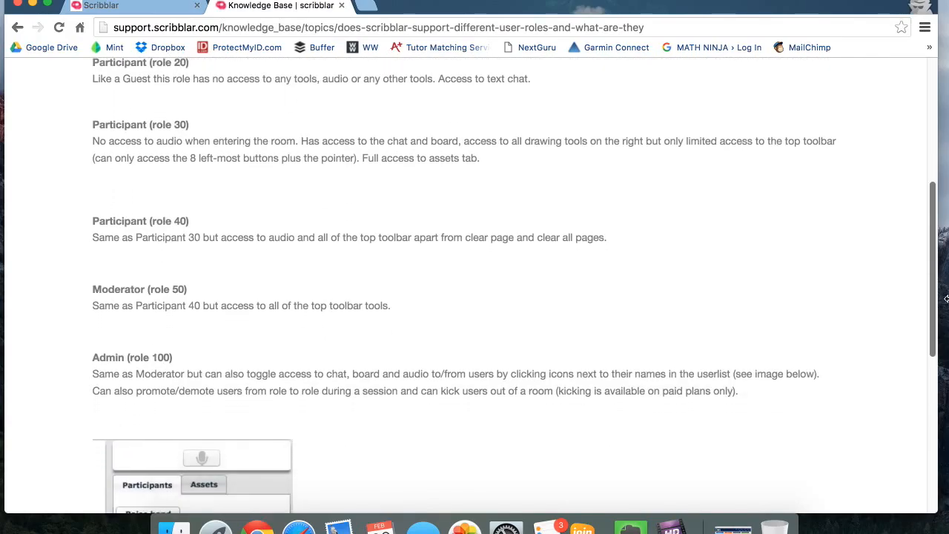
pyautogui.moveTo(946, 299); pyautogui.dragTo(927, 242)
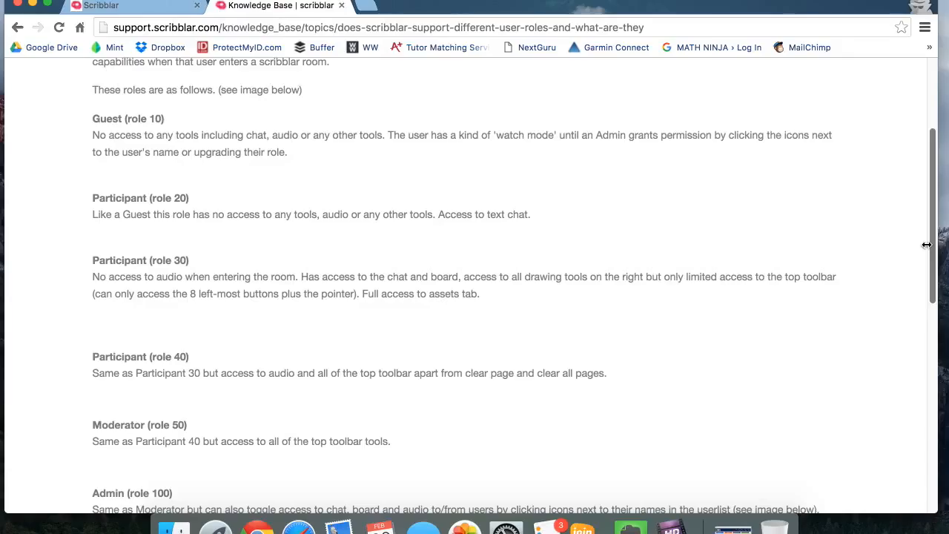
pyautogui.click(137, 7)
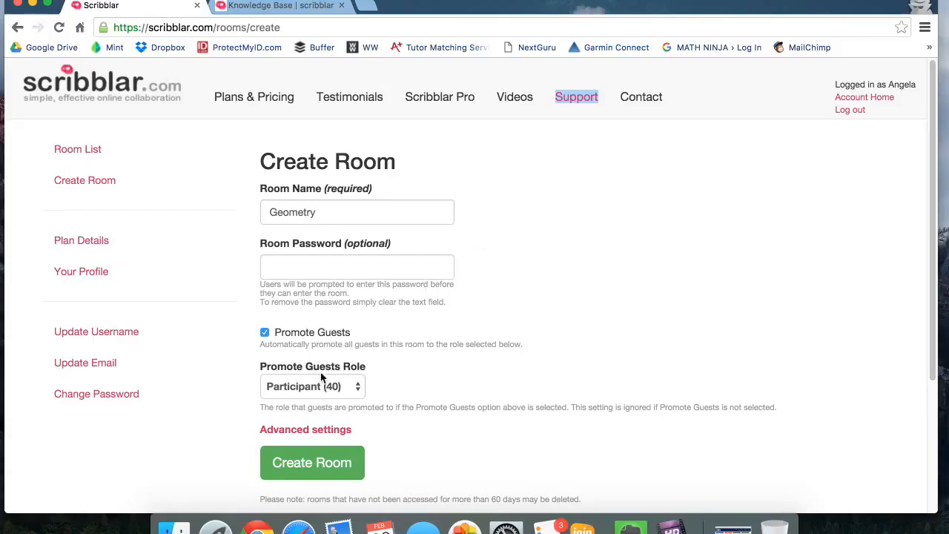
# Step: Review the advanced settings and create the Geometry room with their default options
pyautogui.click(329, 432)
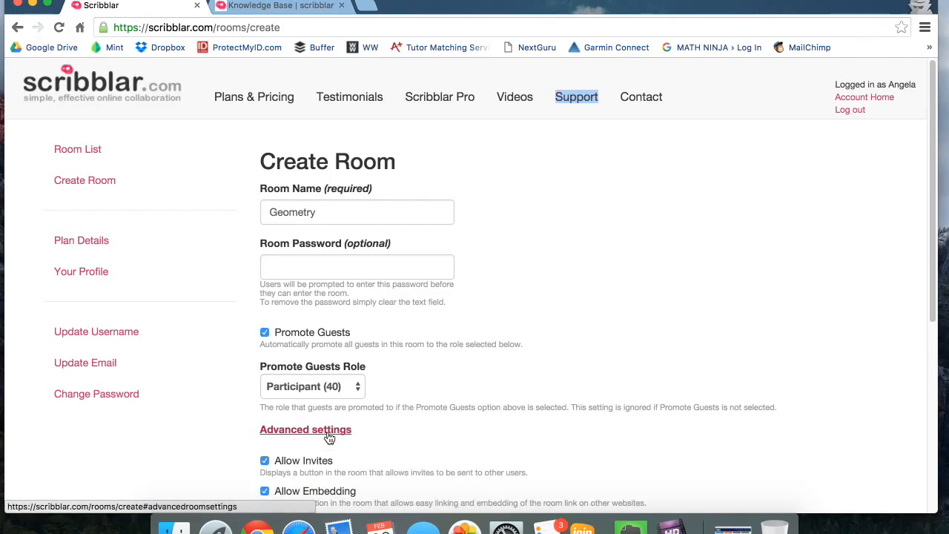
pyautogui.moveTo(934, 152); pyautogui.dragTo(943, 224)
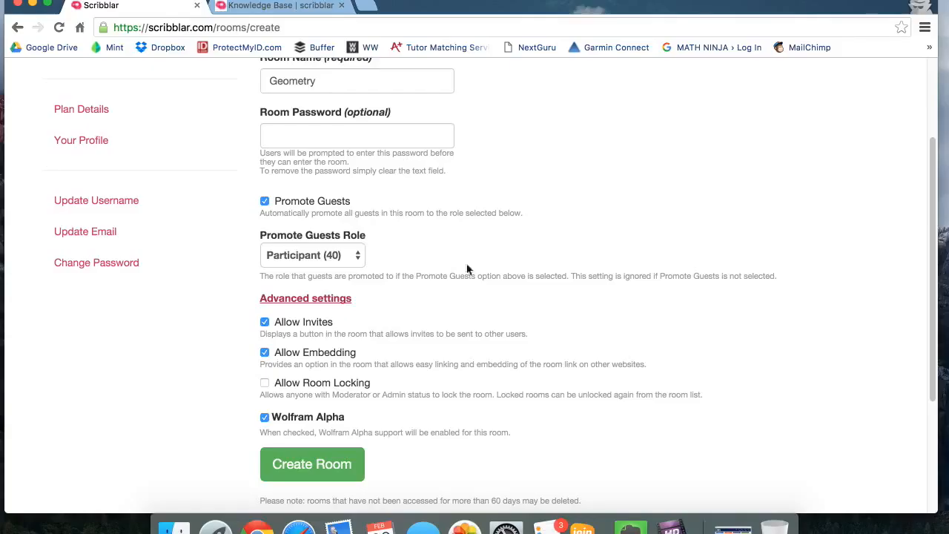
pyautogui.click(321, 475)
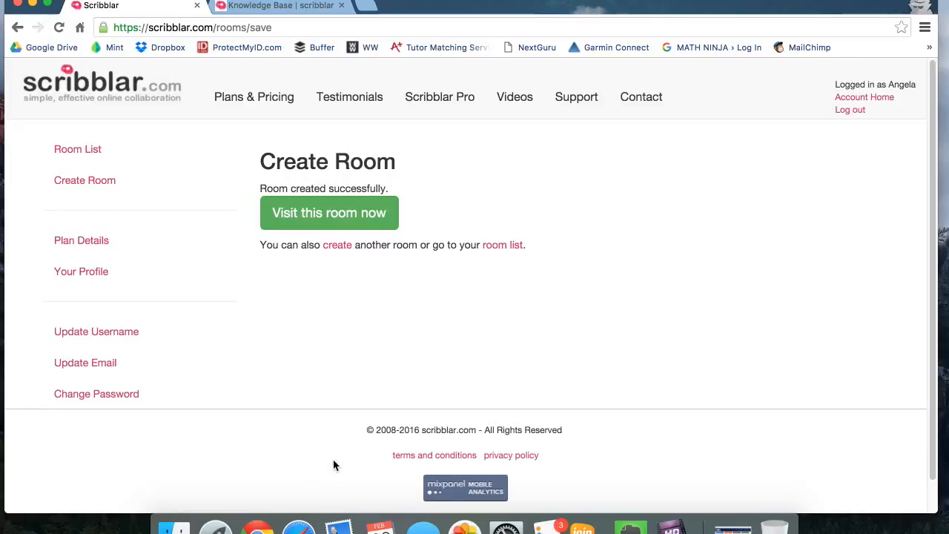
# Step: Copy the Geometry room's web link from the room list
pyautogui.click(89, 152)
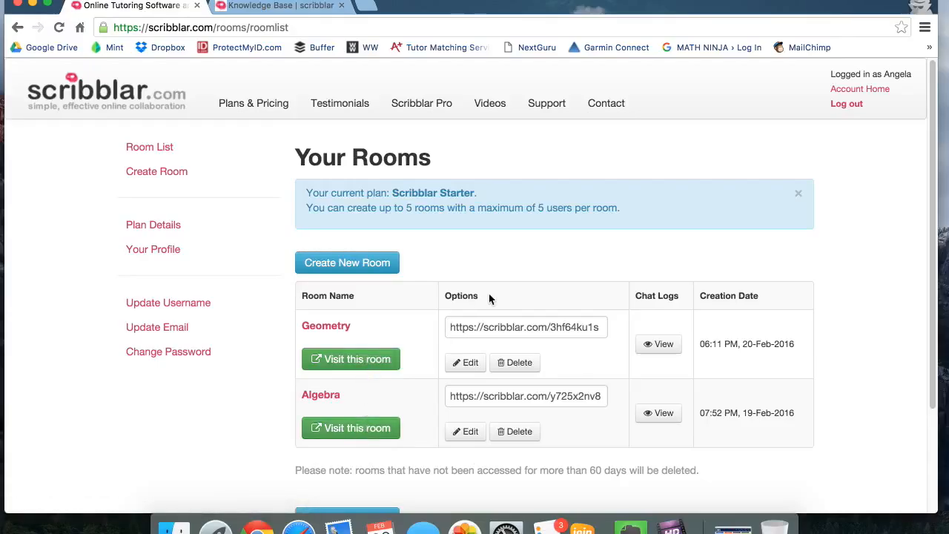
pyautogui.click(463, 326)
pyautogui.moveTo(450, 328); pyautogui.dragTo(604, 325)
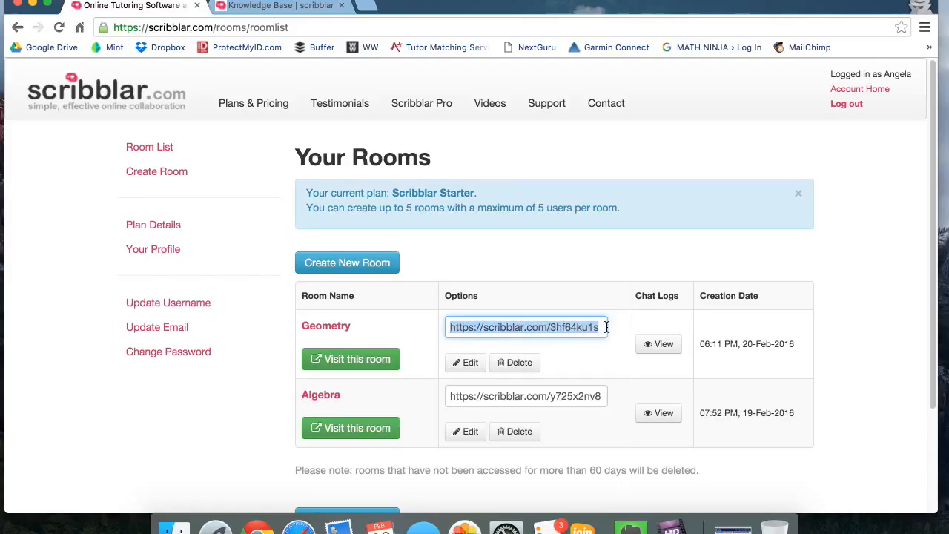
pyautogui.rightClick(605, 326)
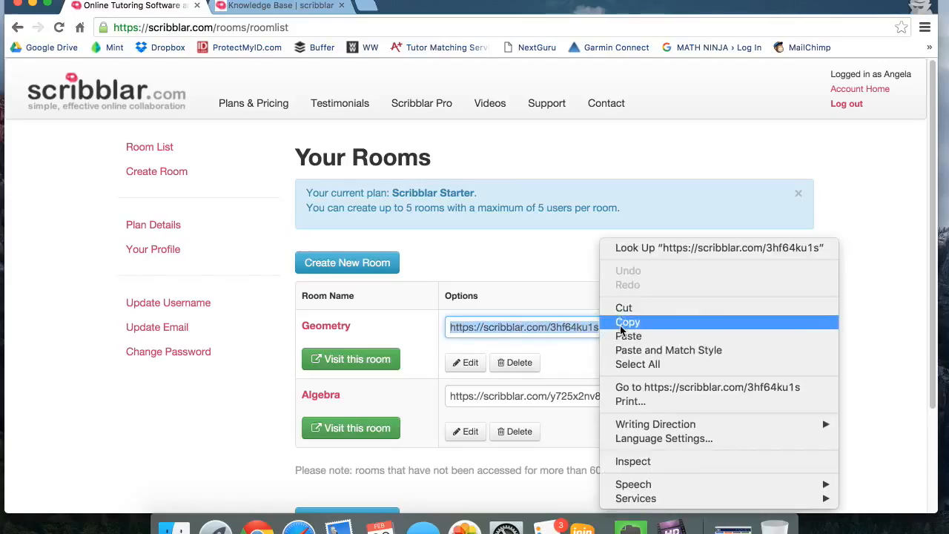
pyautogui.click(686, 321)
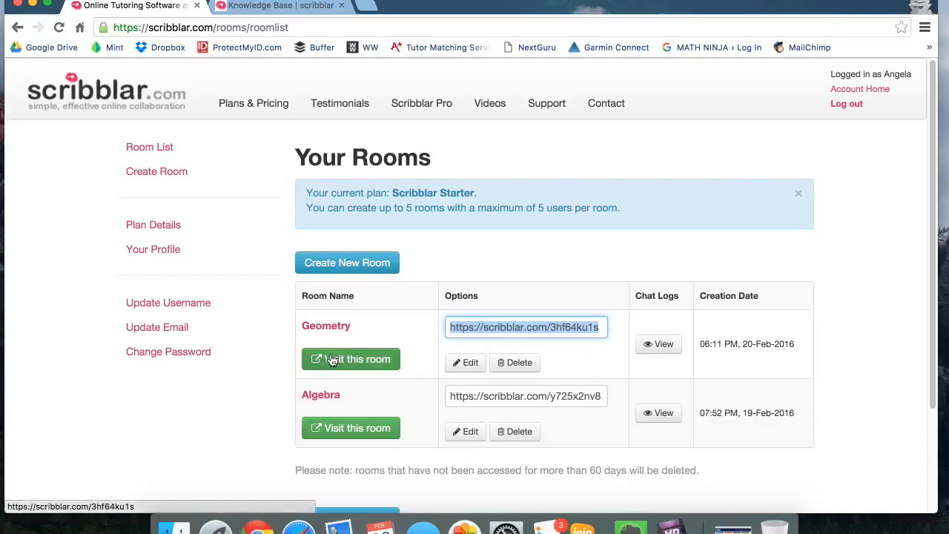
# Step: Visit the Geometry room from the room list
pyautogui.click(371, 361)
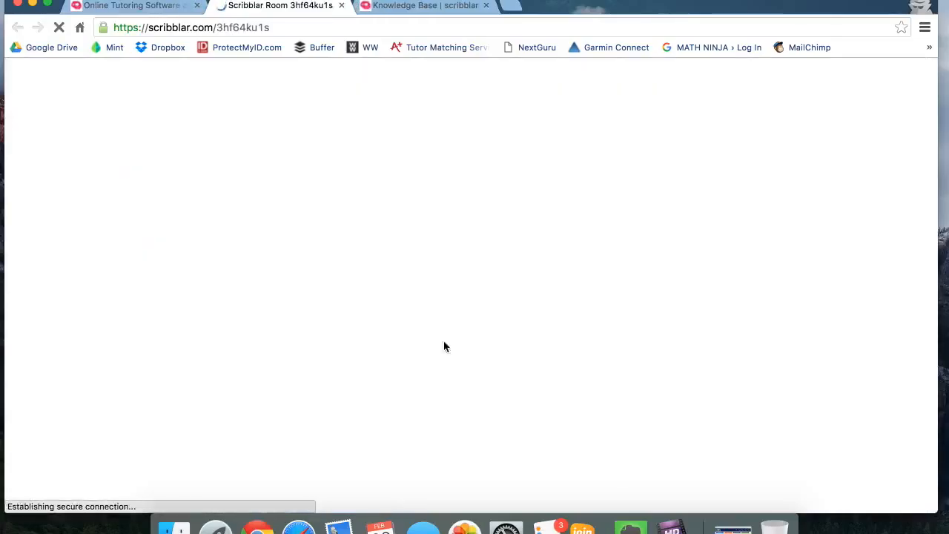